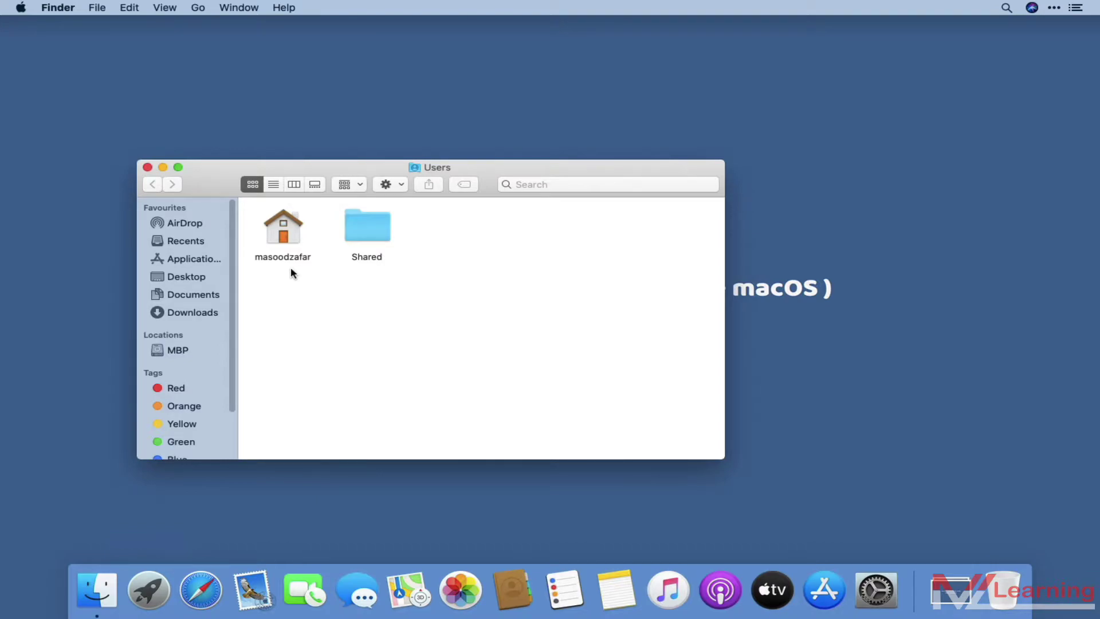
Dismiss the Apple menu without choosing anything and close the Finder Users window
click(22, 7)
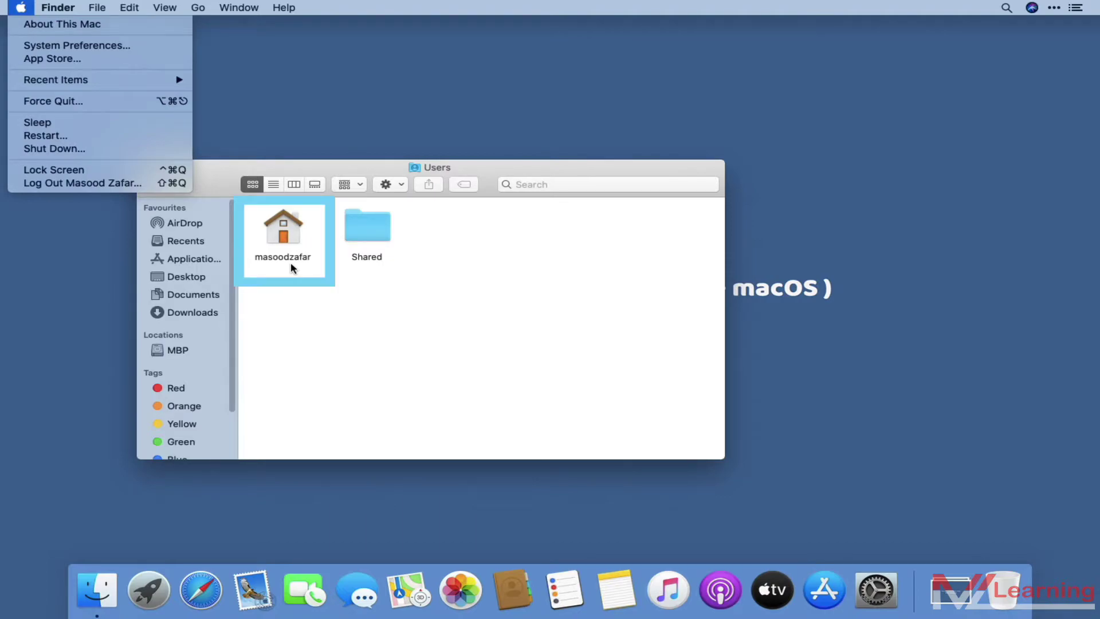
click(290, 262)
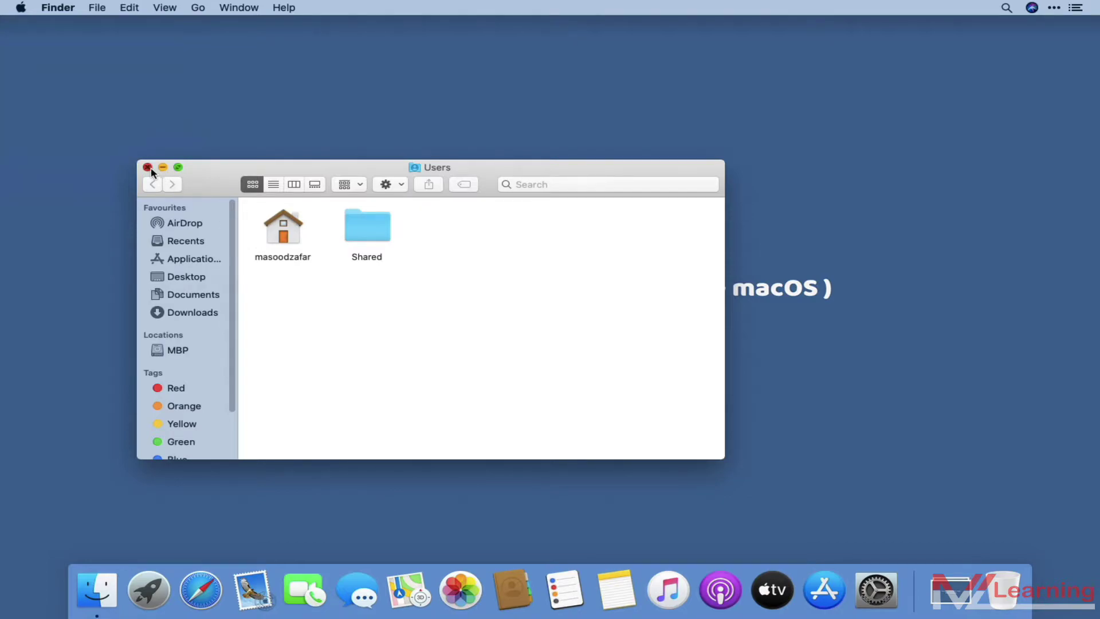
click(149, 168)
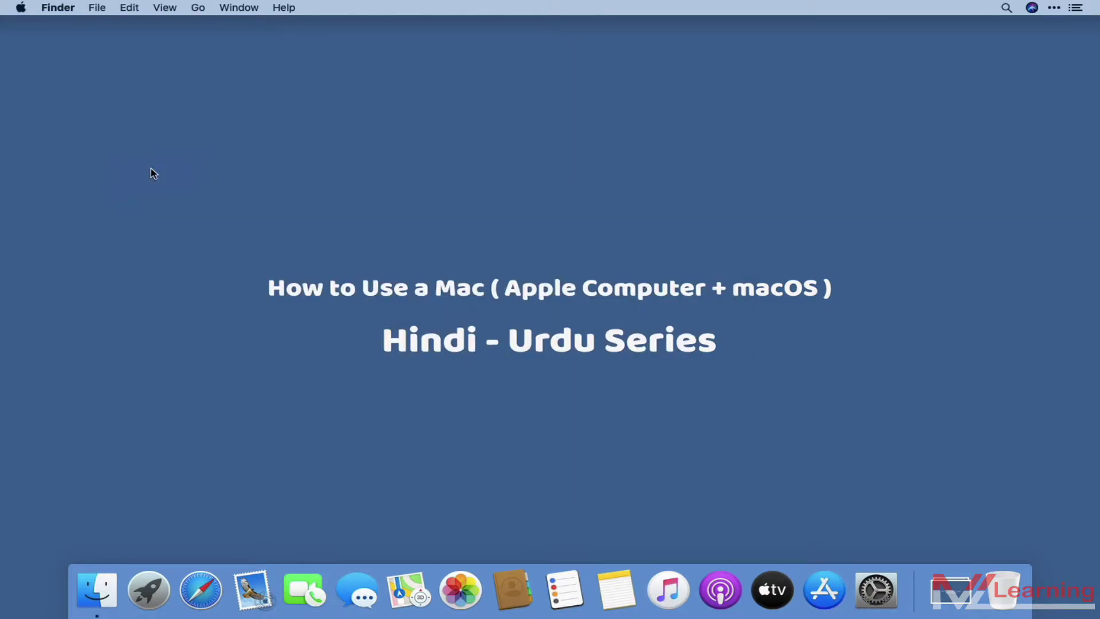
Open Users & Groups in System Preferences and unlock it with the admin password
click(20, 8)
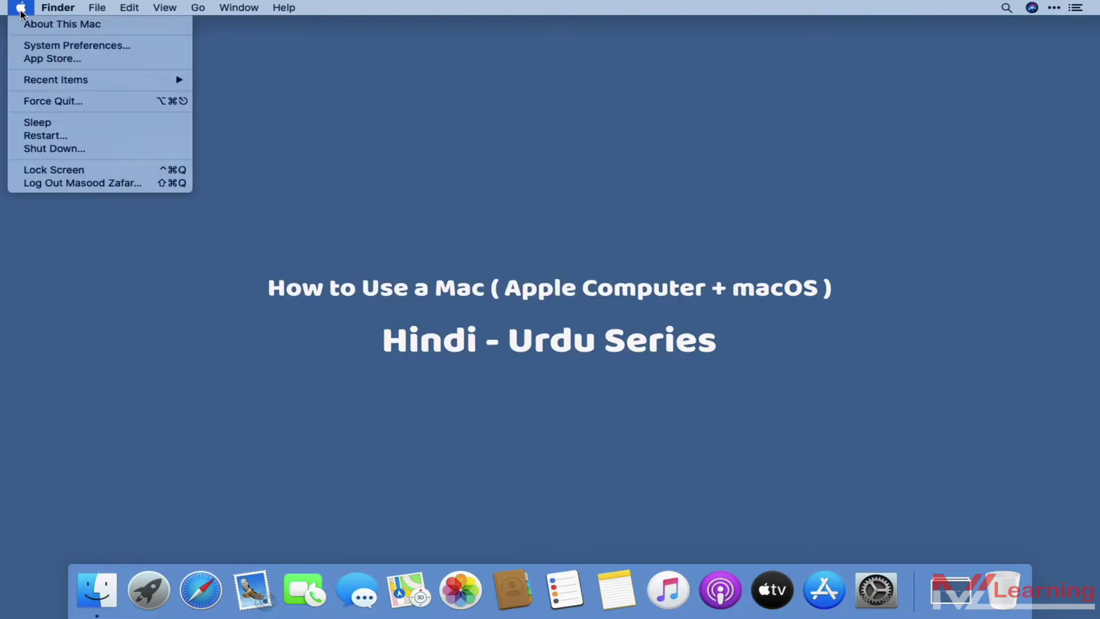
click(67, 49)
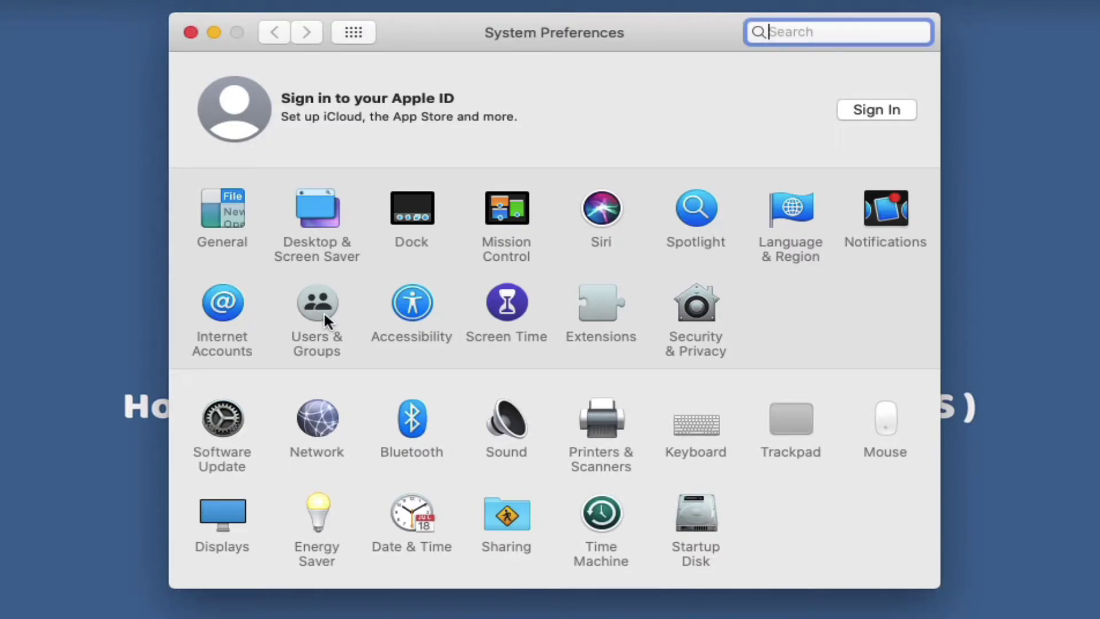
click(324, 315)
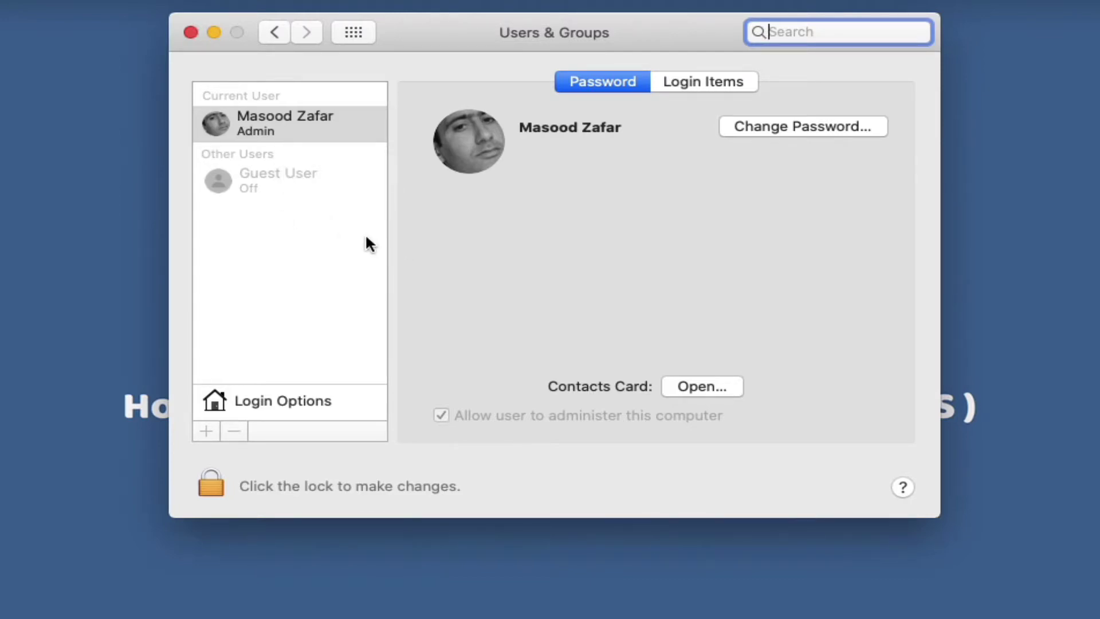
click(213, 482)
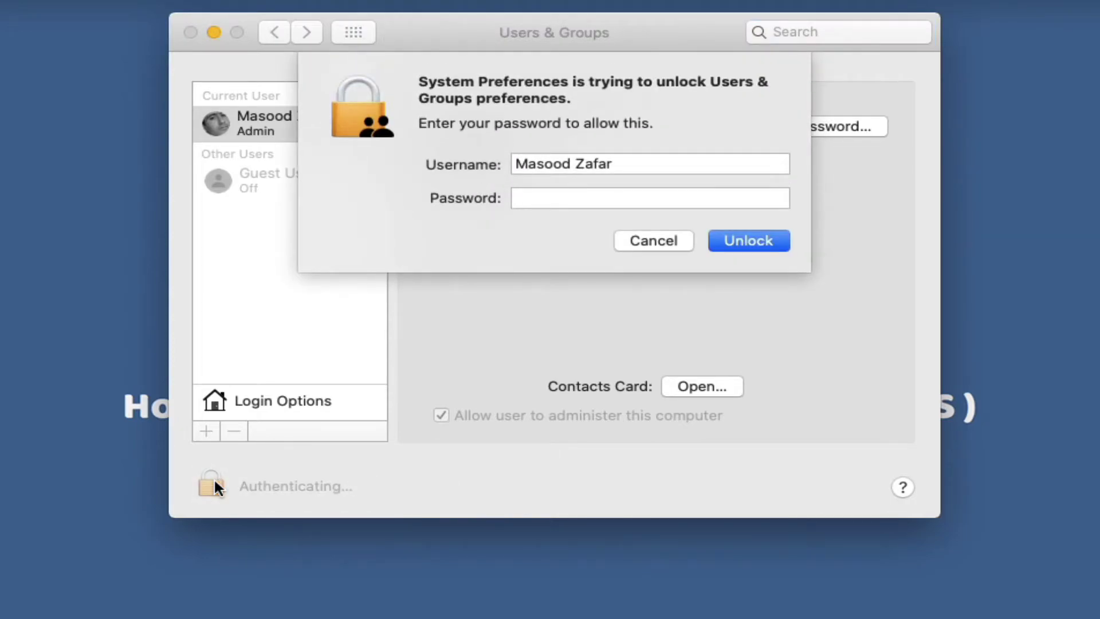
text(••••)
key(Return)
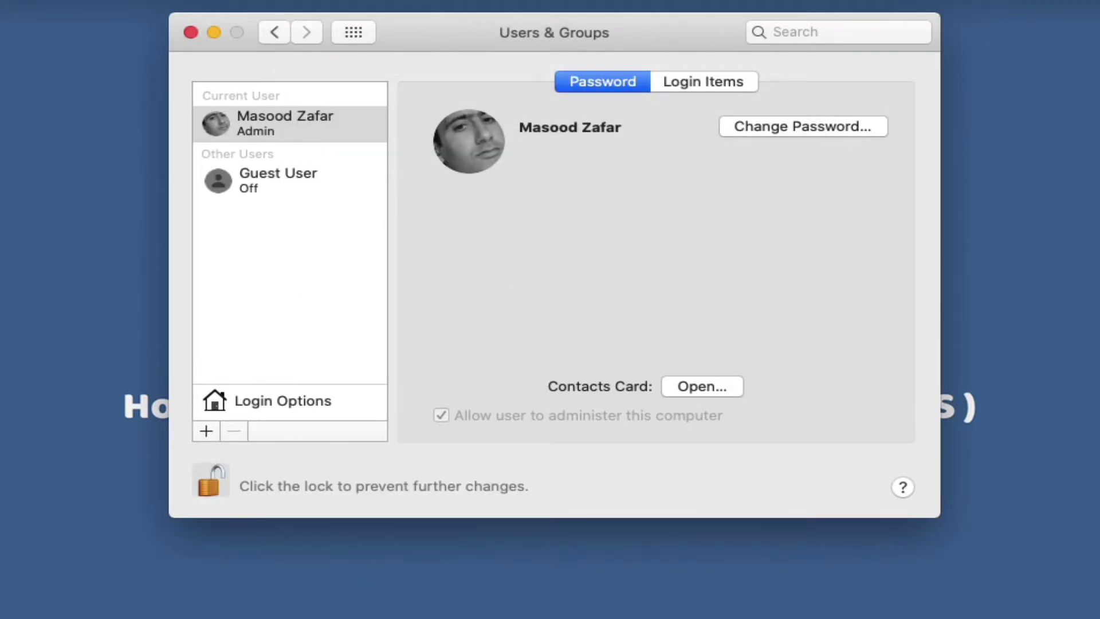
Create a new Administrator account named Test with its password
click(208, 433)
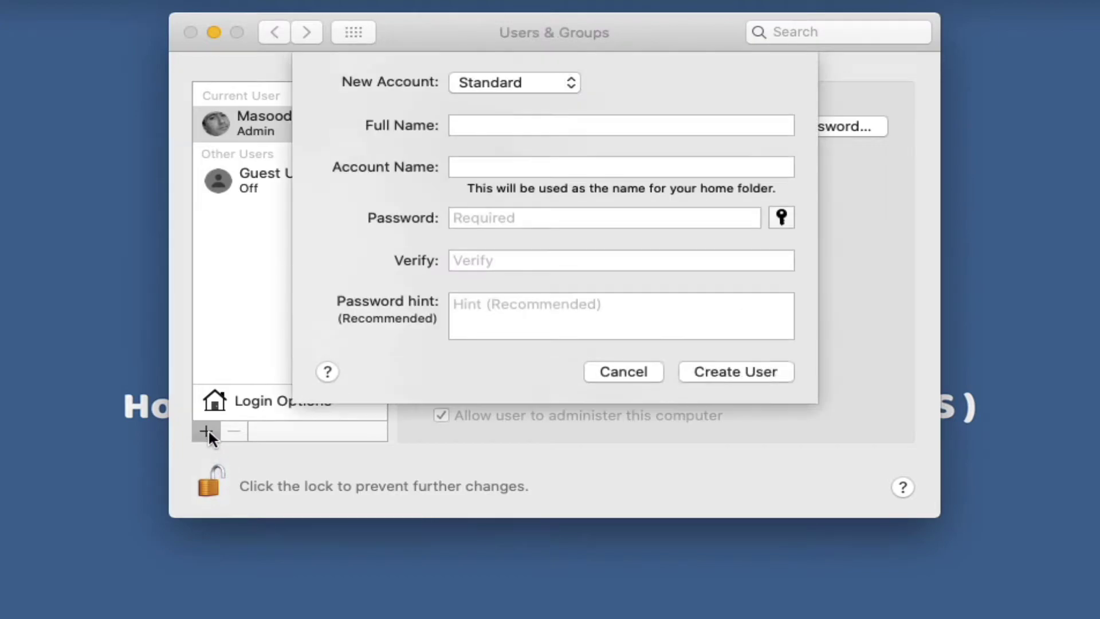
click(553, 86)
click(551, 65)
text(Test)
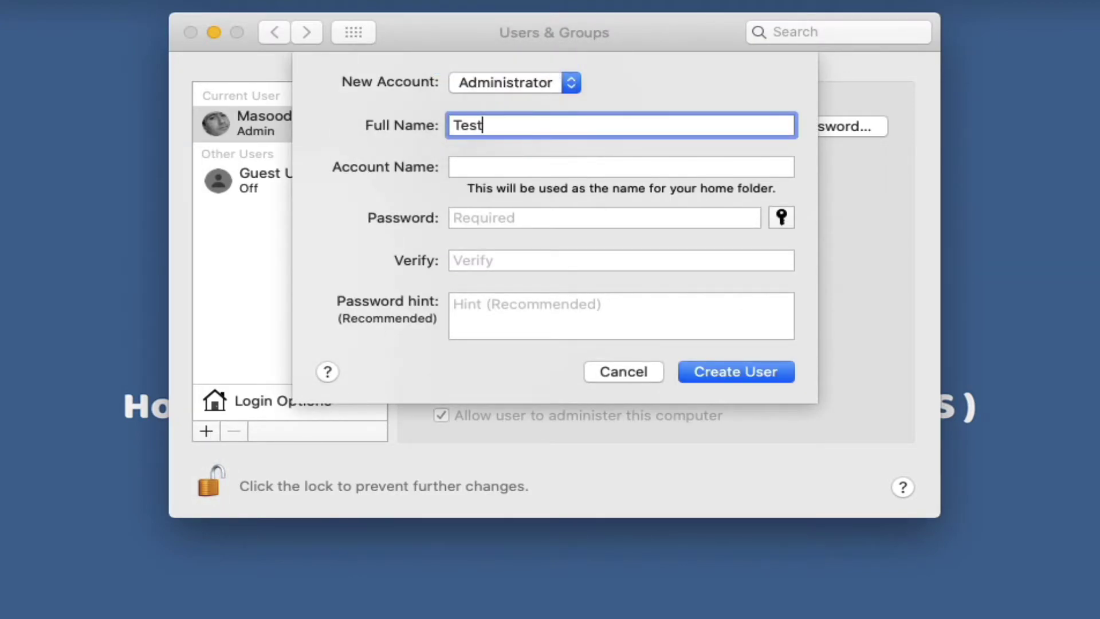
key(Tab)
key(Tab)
text(test)
key(Tab)
text(test)
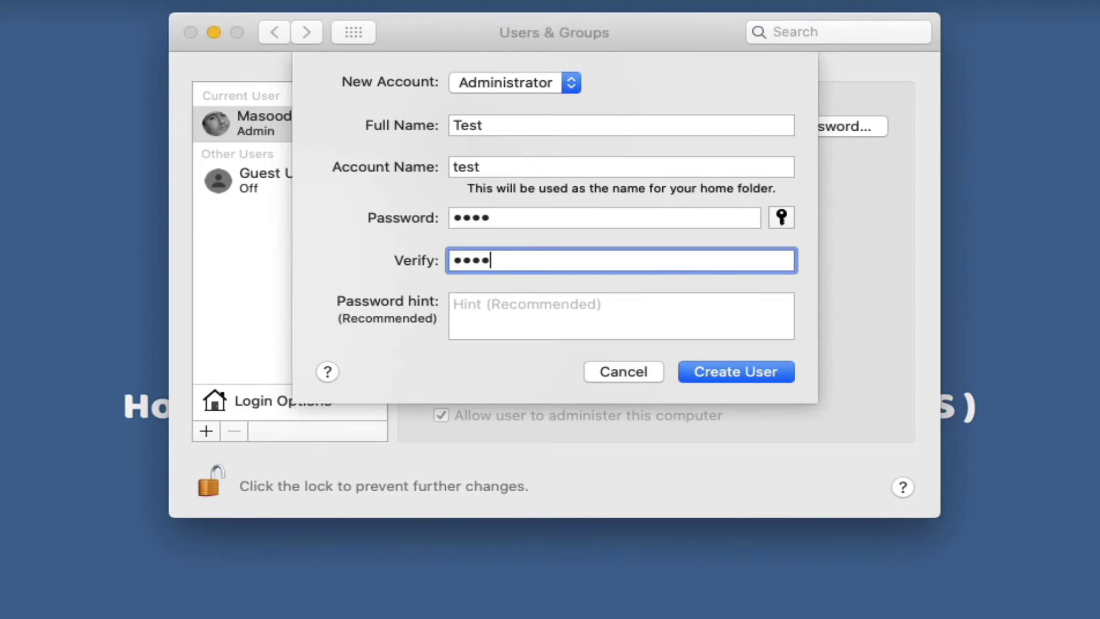
click(750, 369)
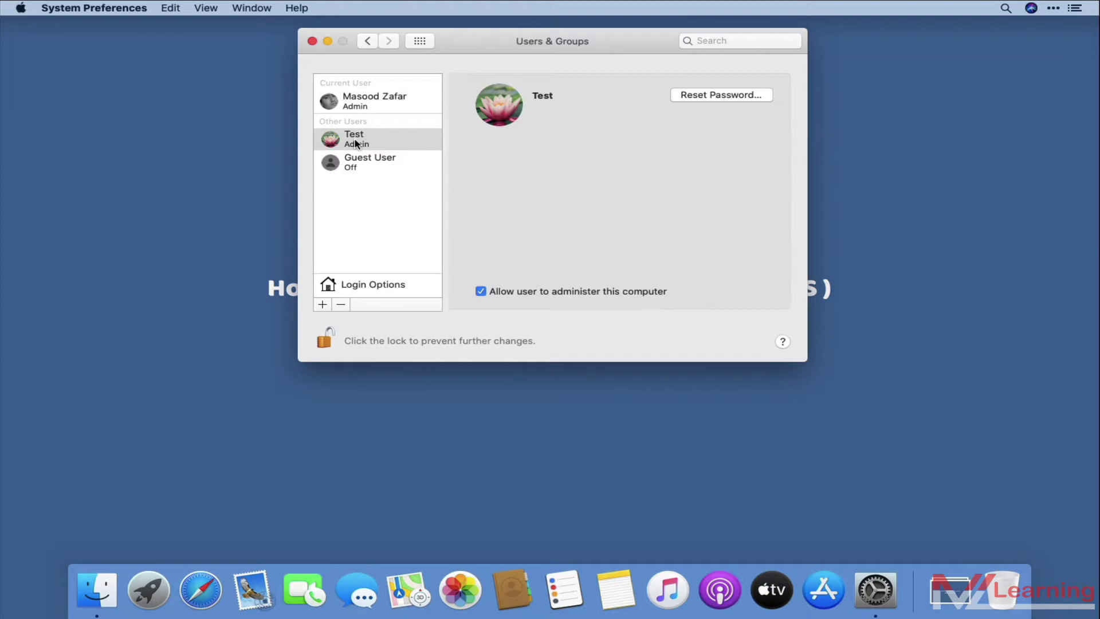
click(20, 8)
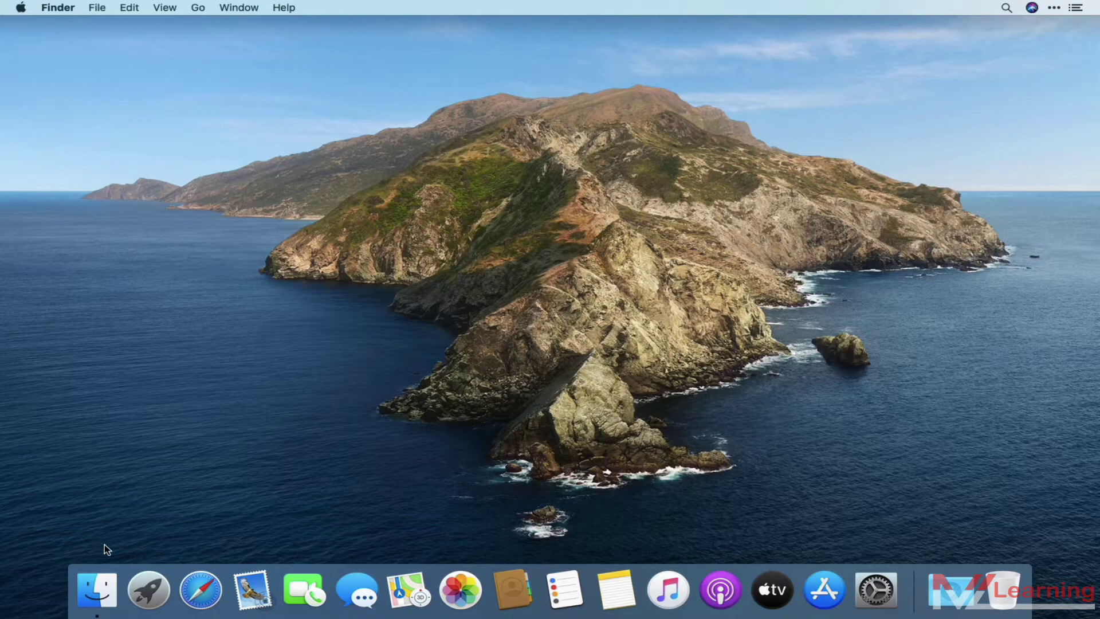
Rename the old home folder in Users to mzlearning, approving with the admin password
click(102, 586)
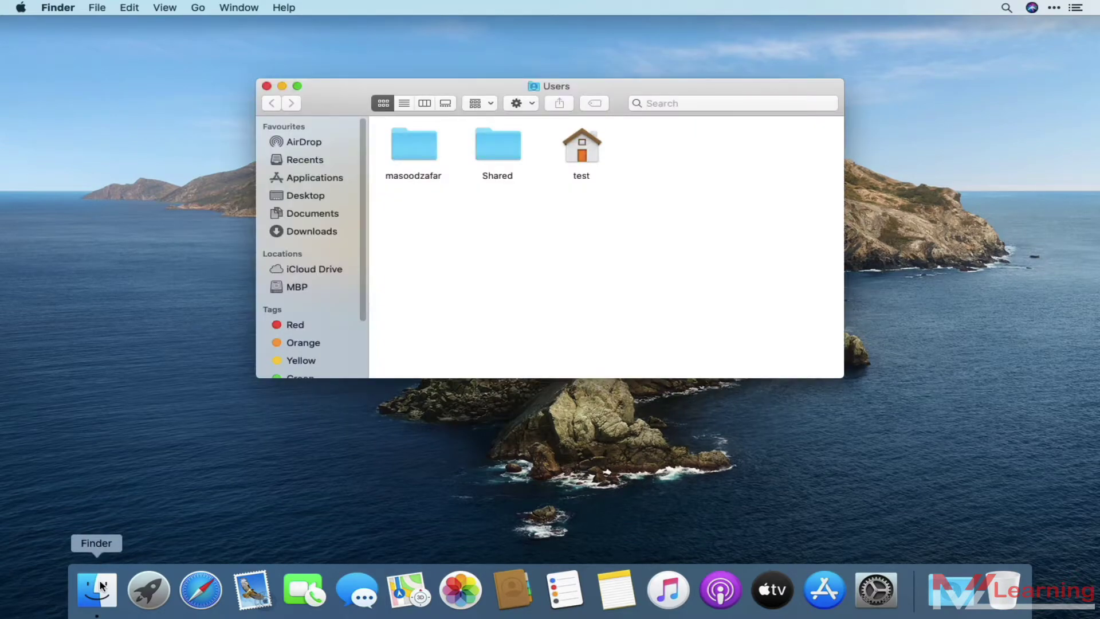
click(432, 179)
click(428, 178)
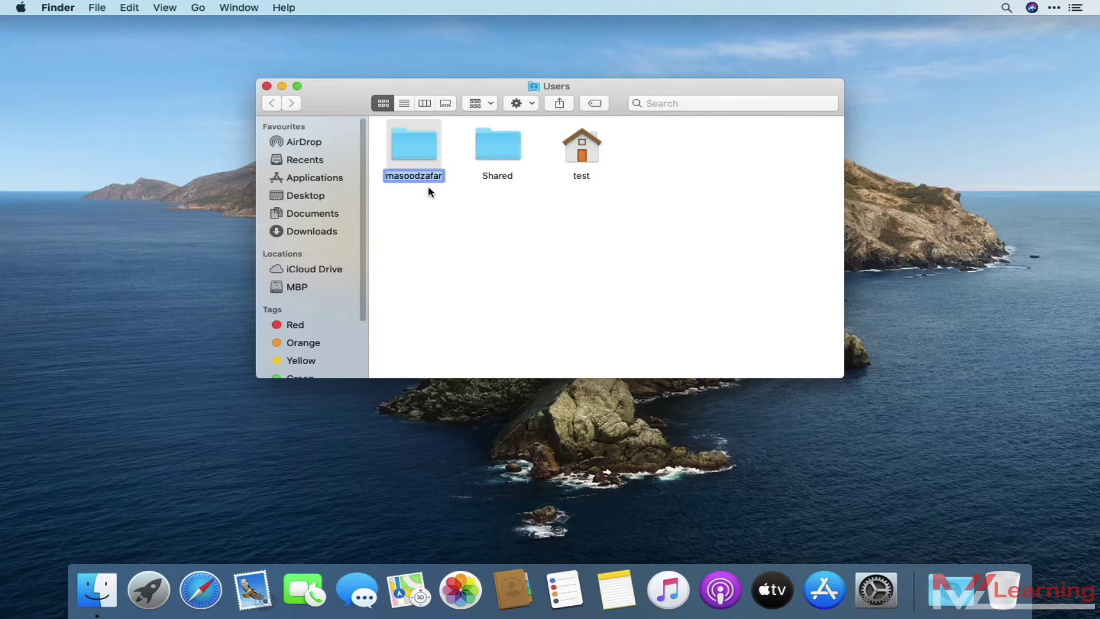
text(mzlearning)
key(Return)
text(test)
key(Return)
drag(468, 93, 279, 103)
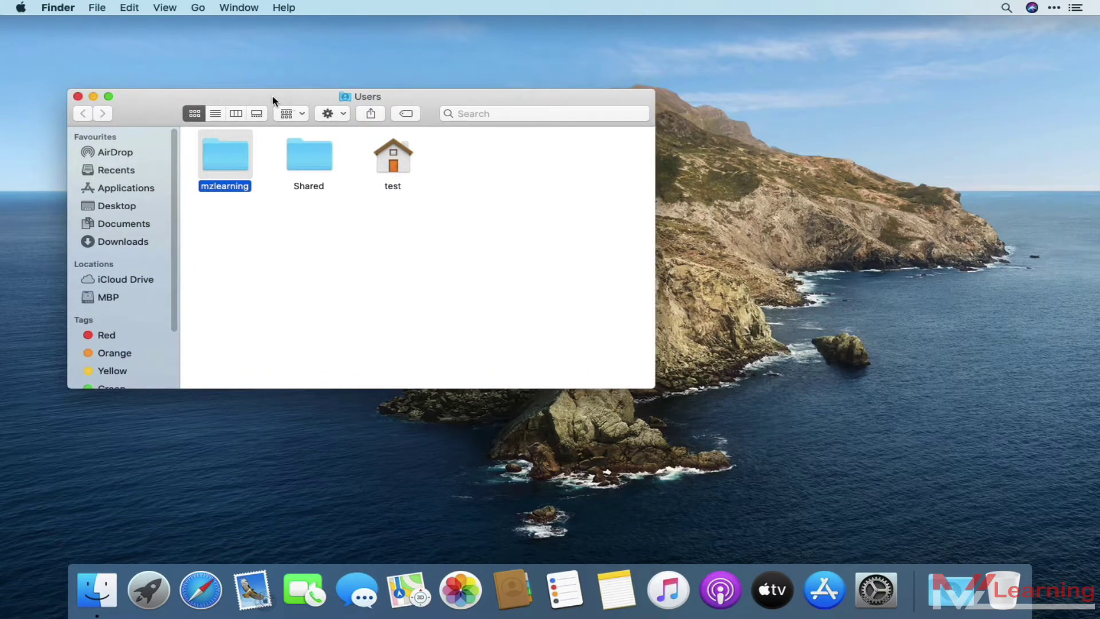
click(26, 8)
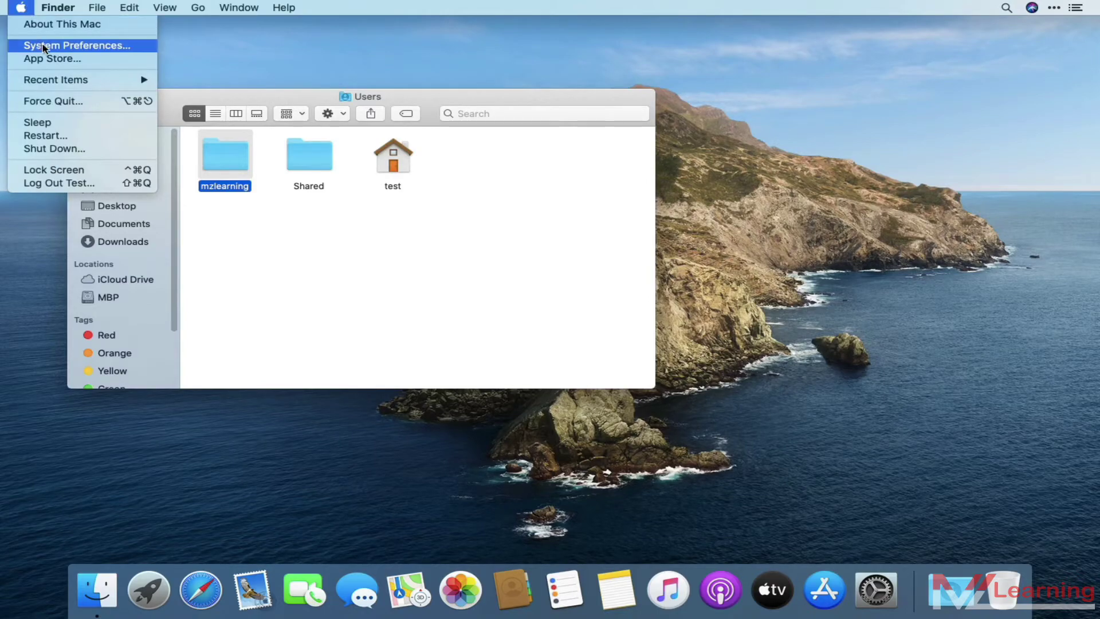
Unlock Users & Groups with the admin password and open the original account's Advanced Options
click(66, 47)
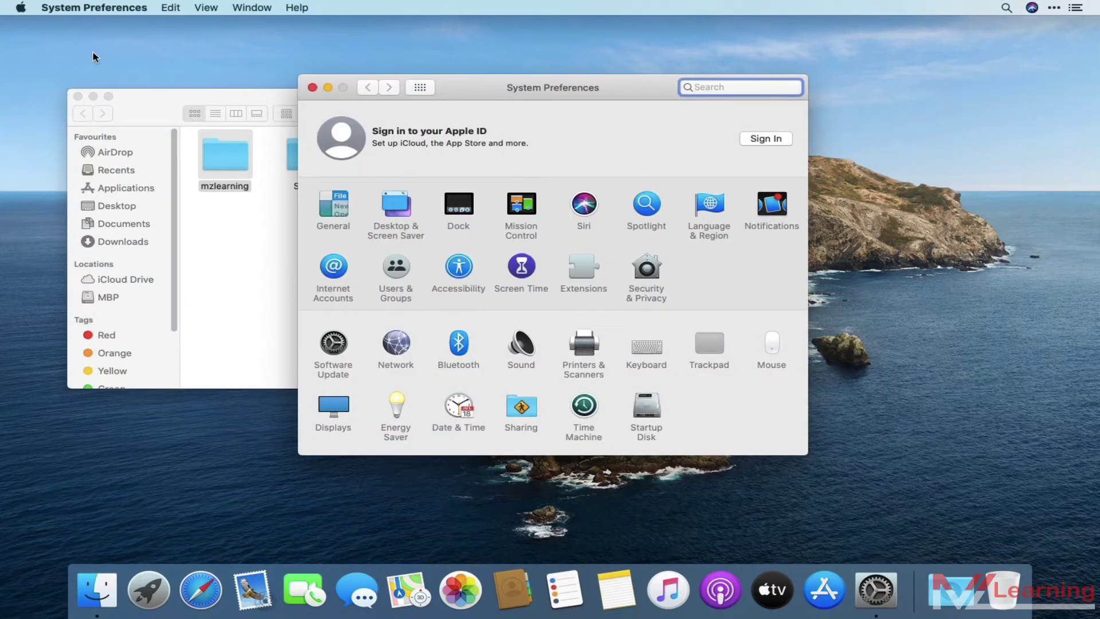
drag(465, 90, 648, 62)
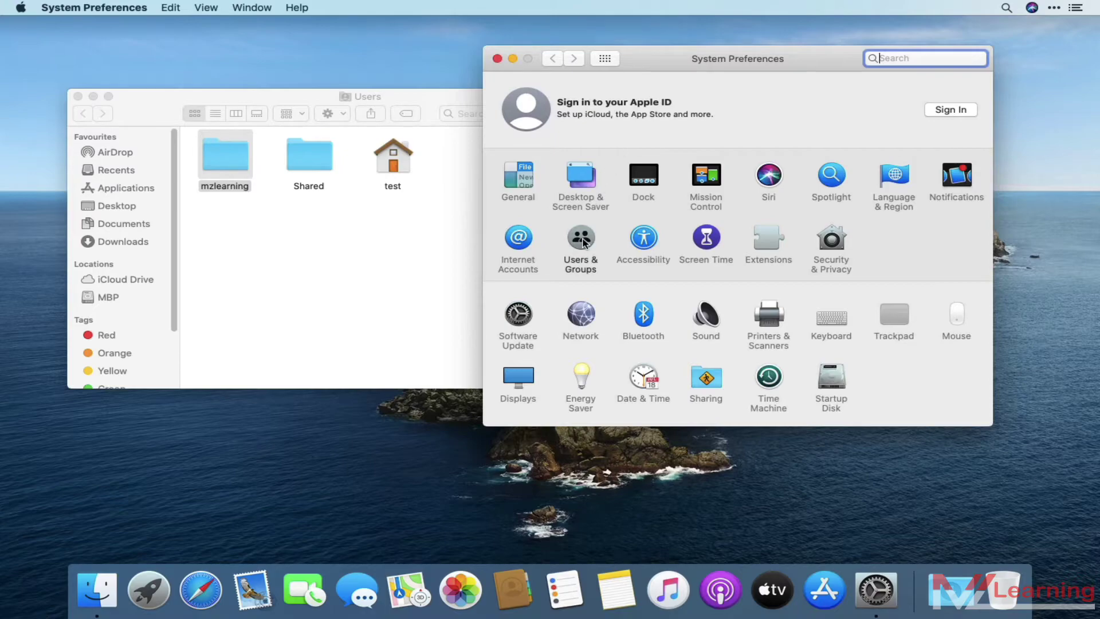
click(581, 237)
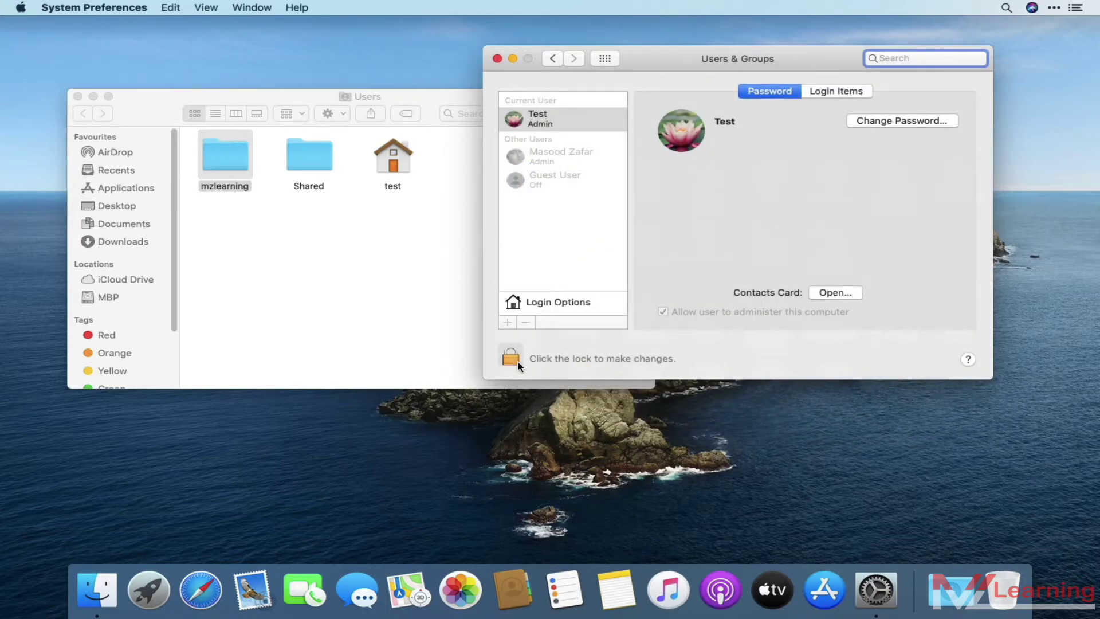
click(511, 359)
text(test)
key(Return)
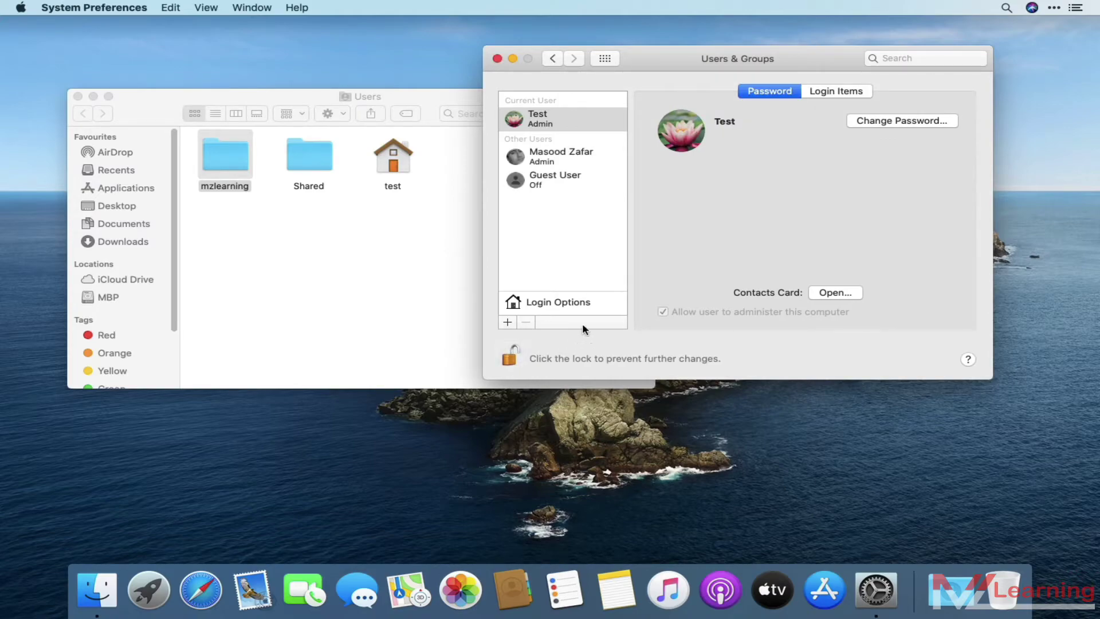
right_click(543, 160)
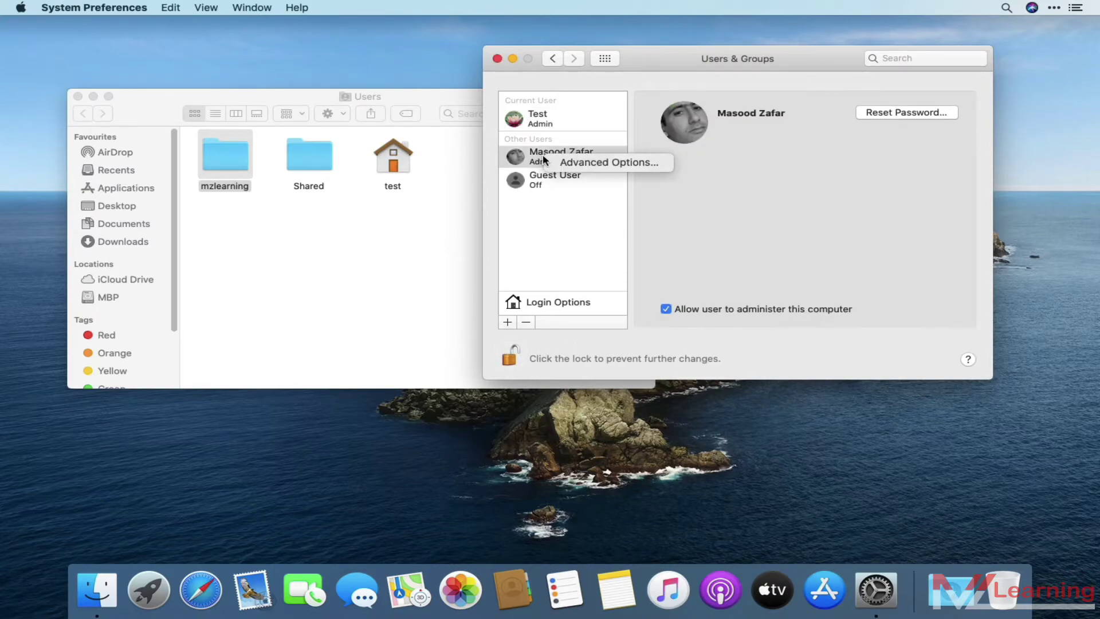
click(608, 164)
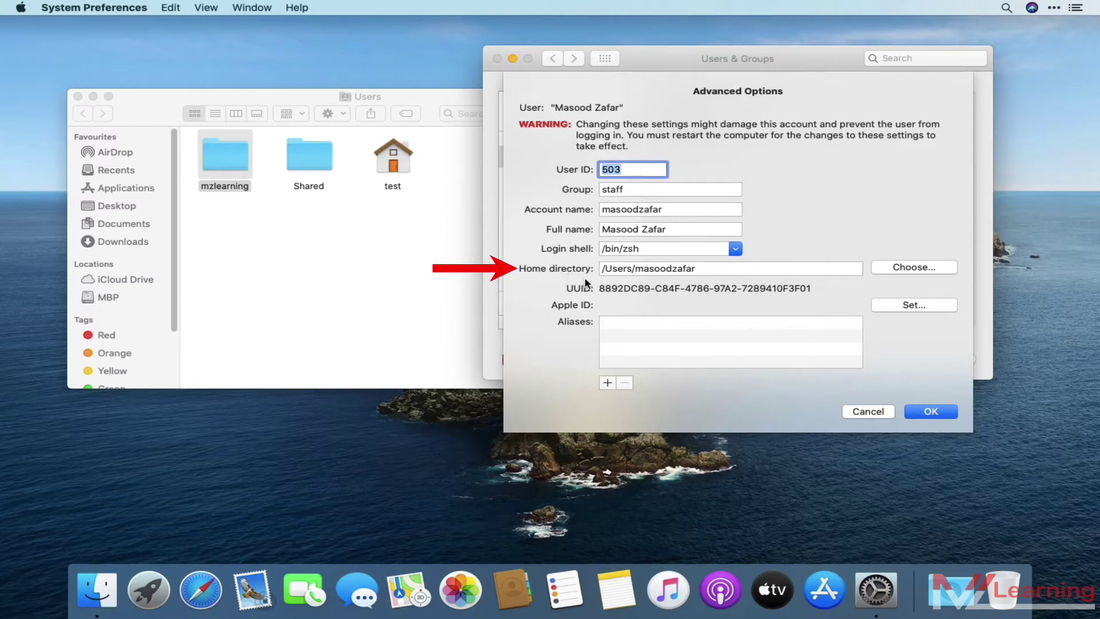
Change the account's Home directory path to /Users/mzlearning and confirm with OK
double_click(648, 269)
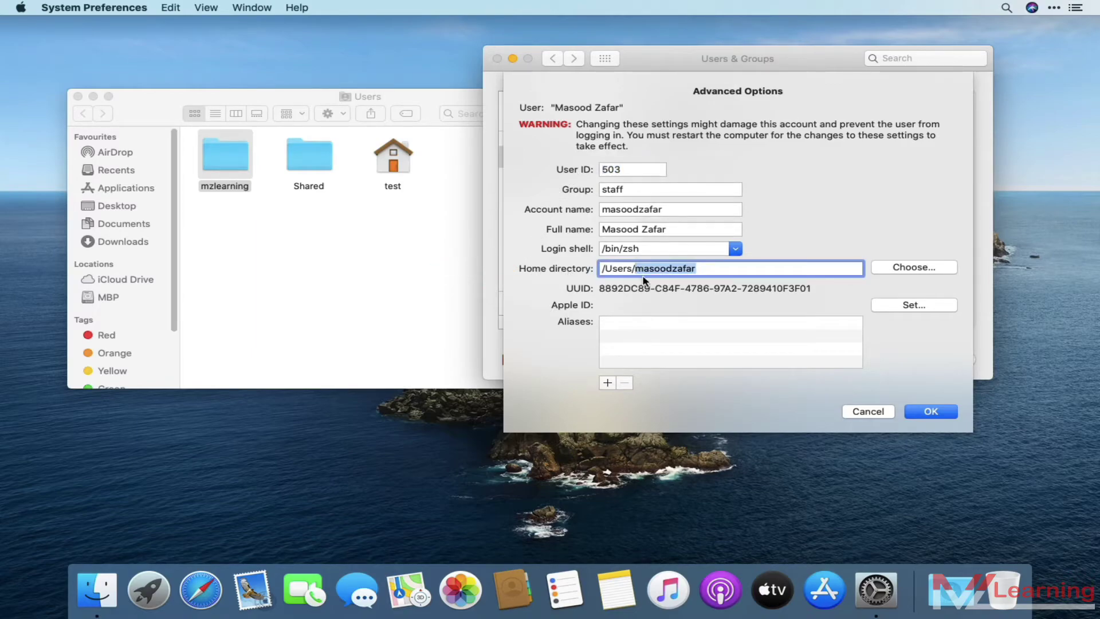
text(mzlearn)
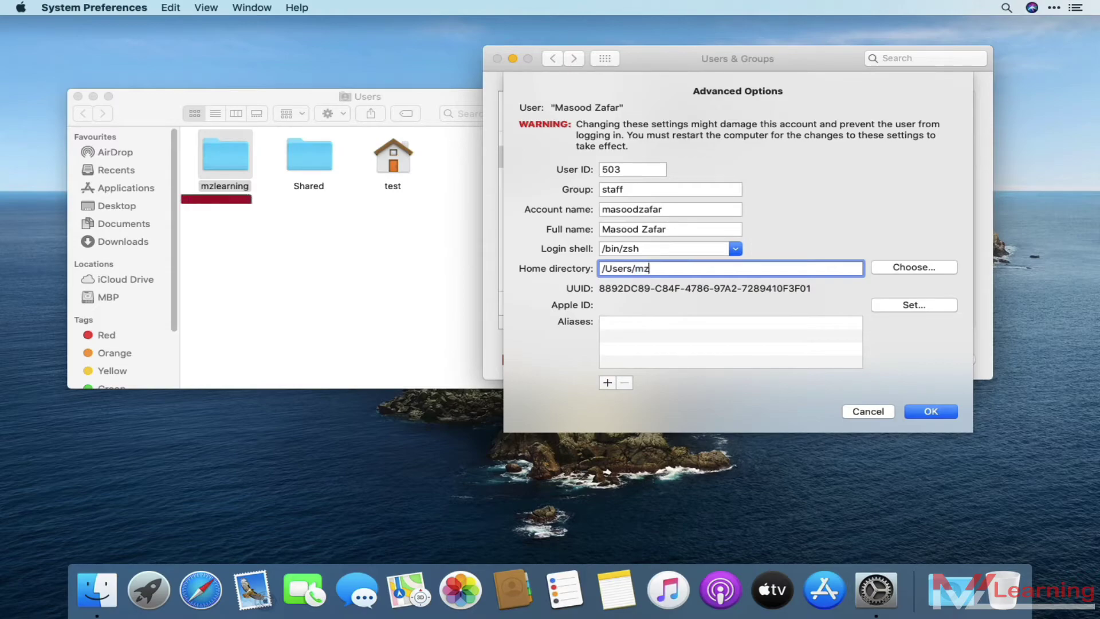
text(ing)
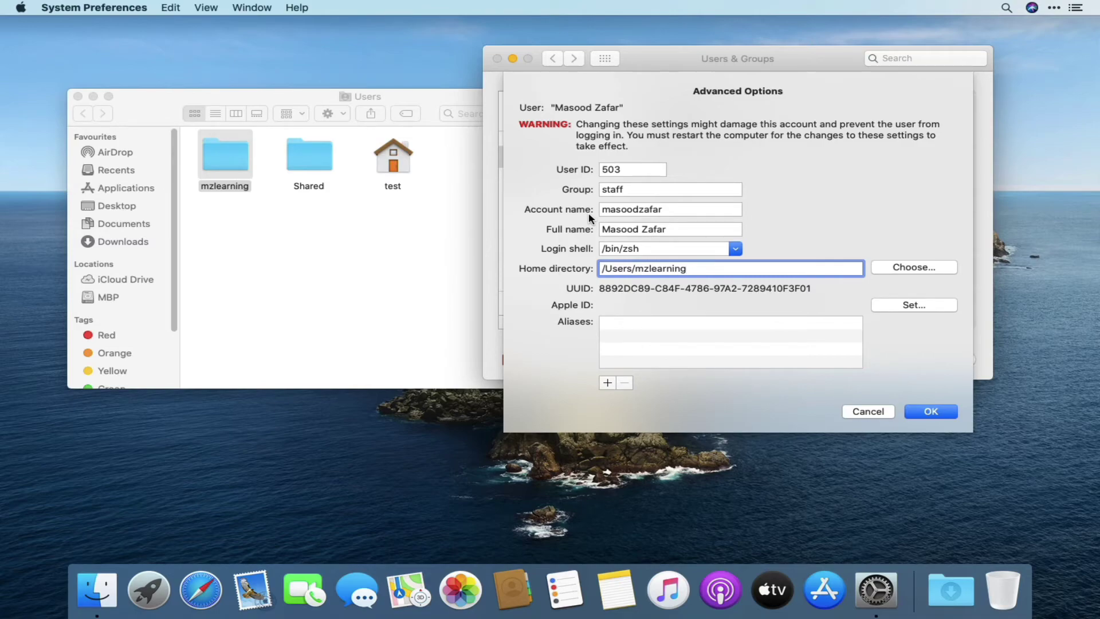
click(931, 411)
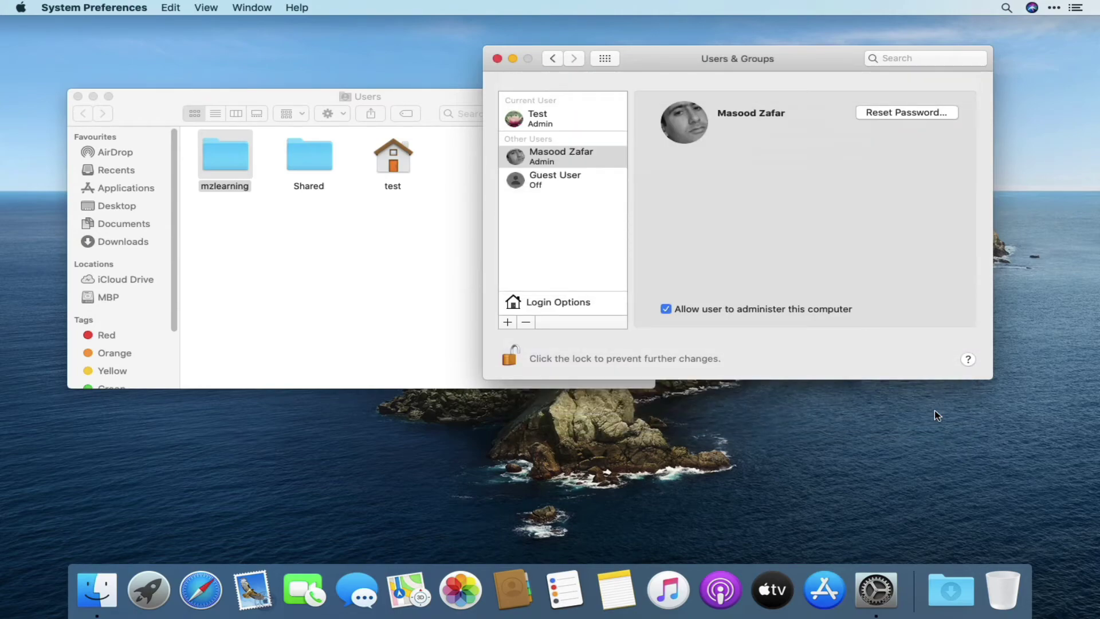
Log out, sign back into the renamed mzlearning account, and open Finder
click(18, 7)
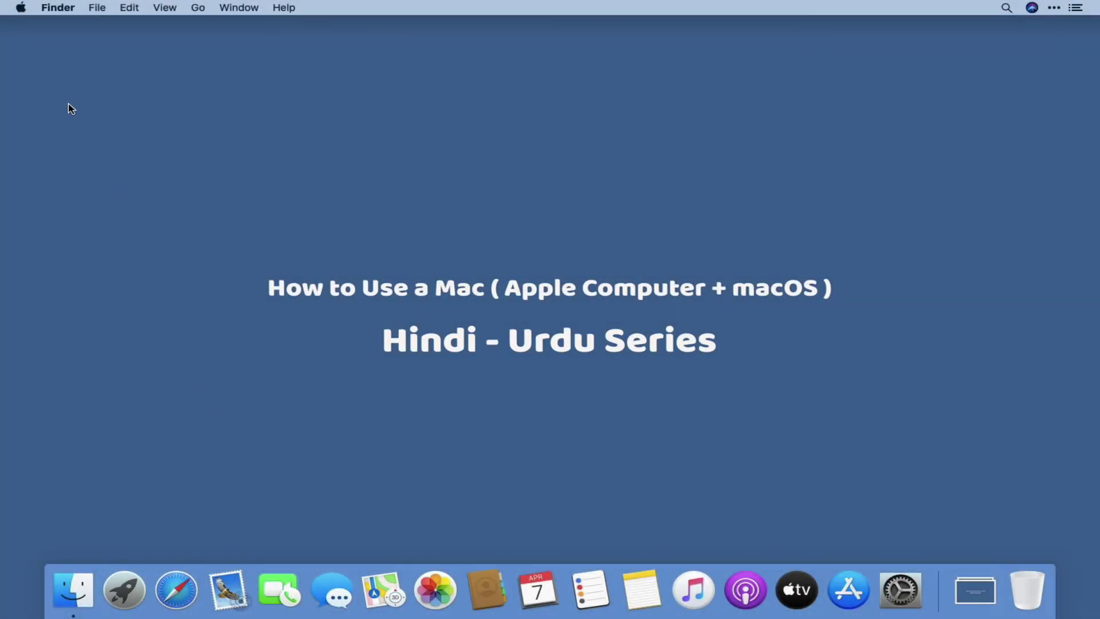
click(25, 9)
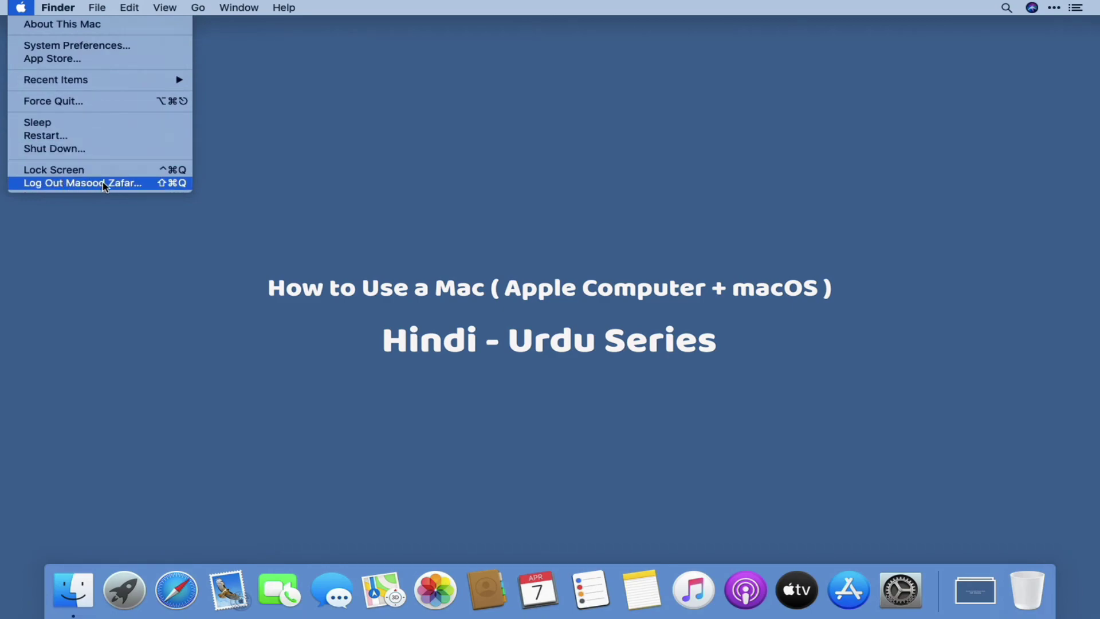
click(117, 200)
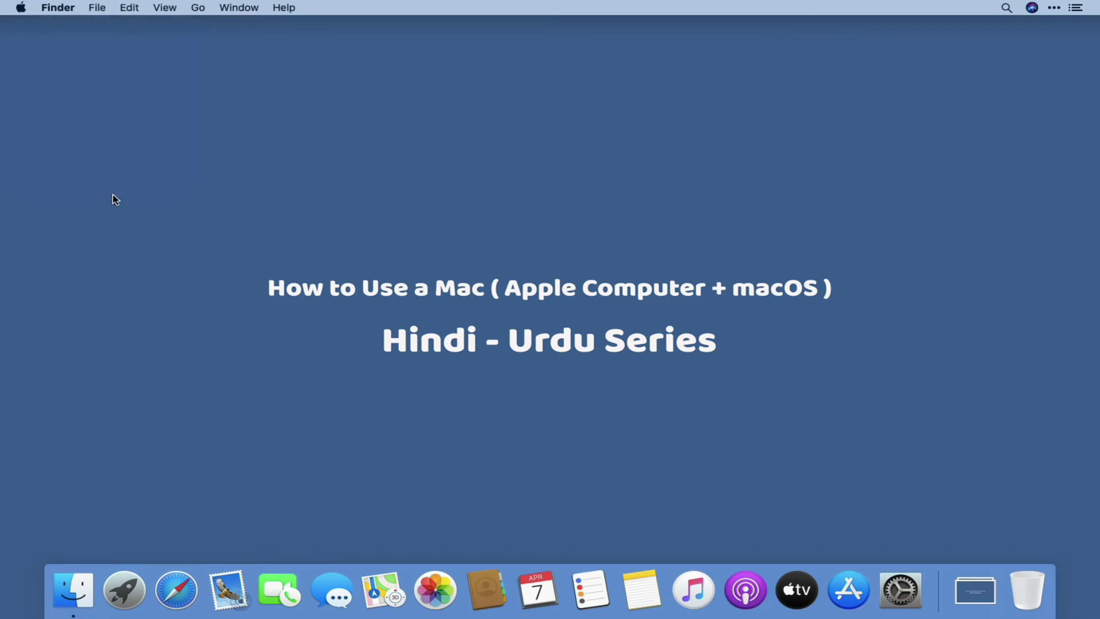
click(67, 582)
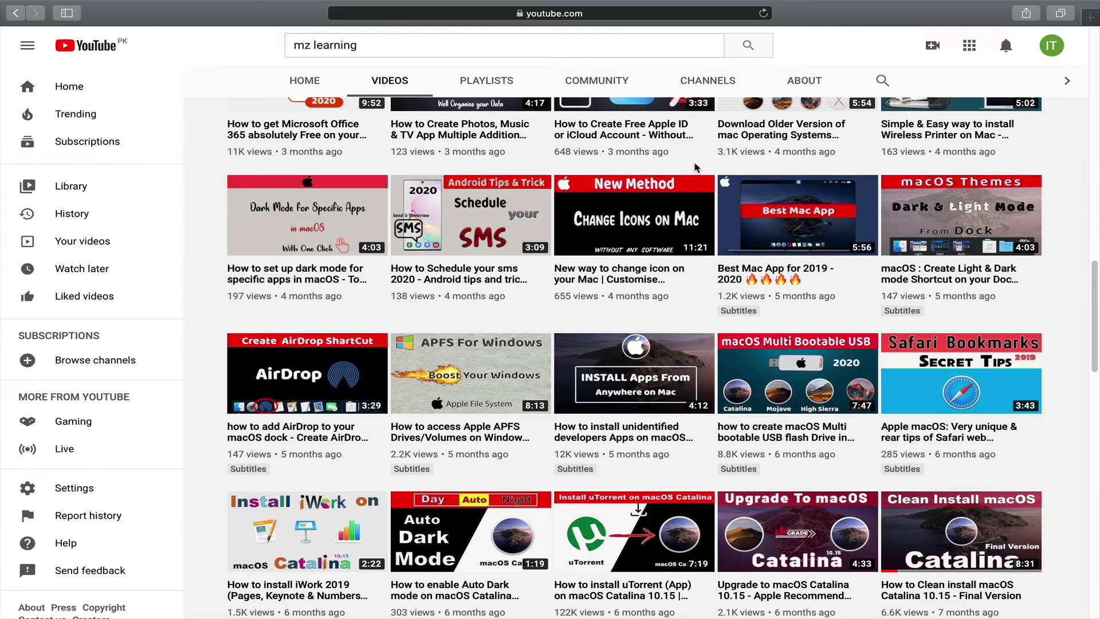
Subscribe to the Mz Learning YouTube channel and set its notification bell to All
scroll(697, 165, up, 5)
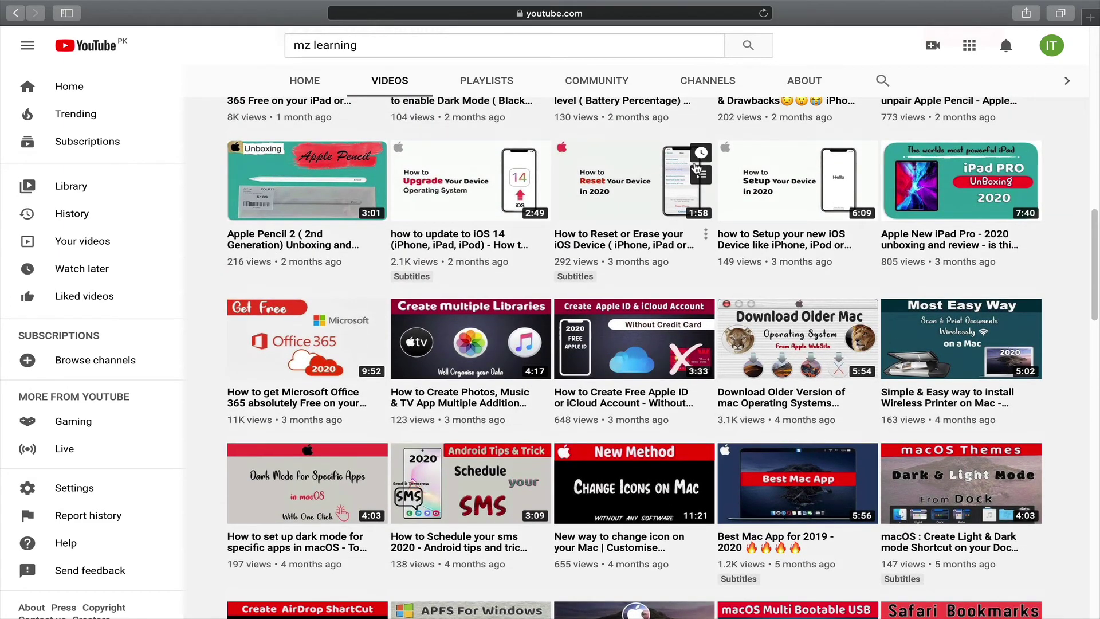
scroll(697, 165, up, 5)
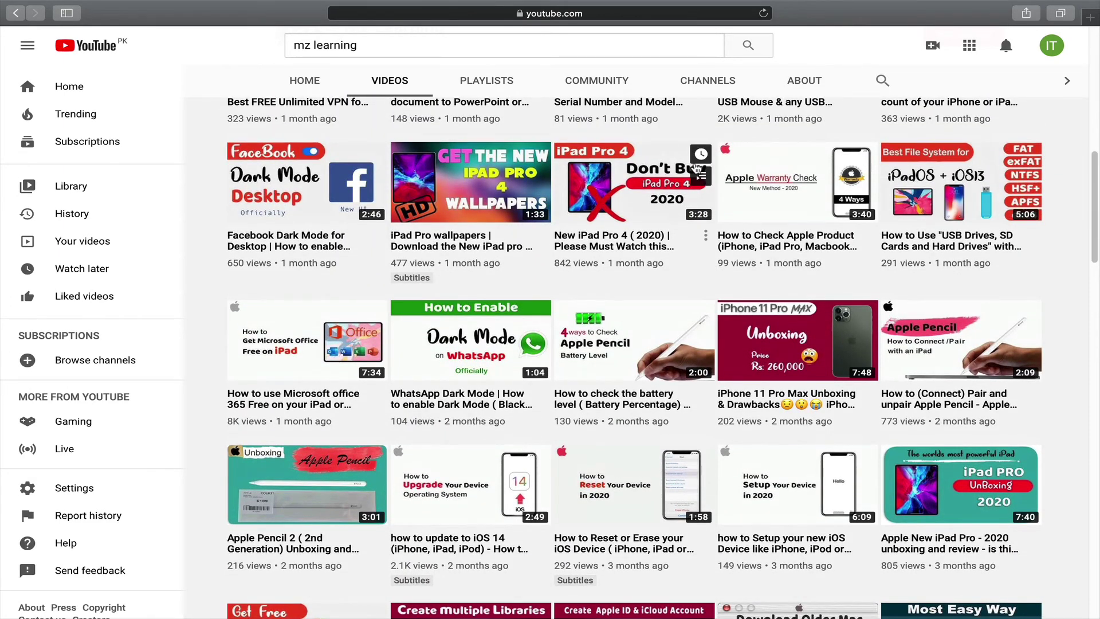
scroll(697, 165, up, 5)
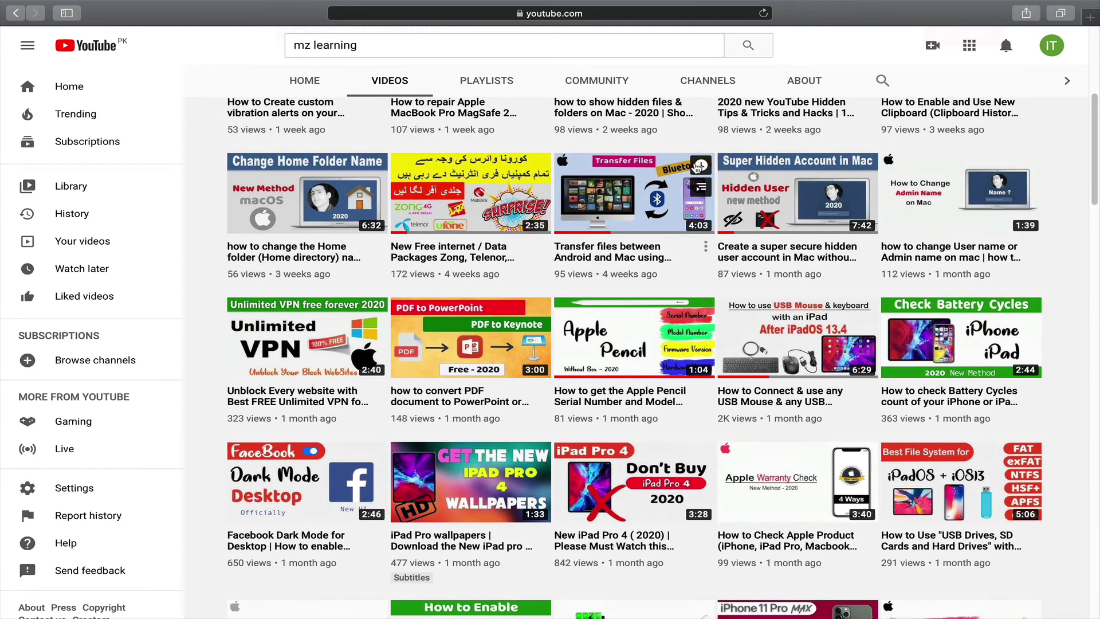
scroll(697, 166, up, 5)
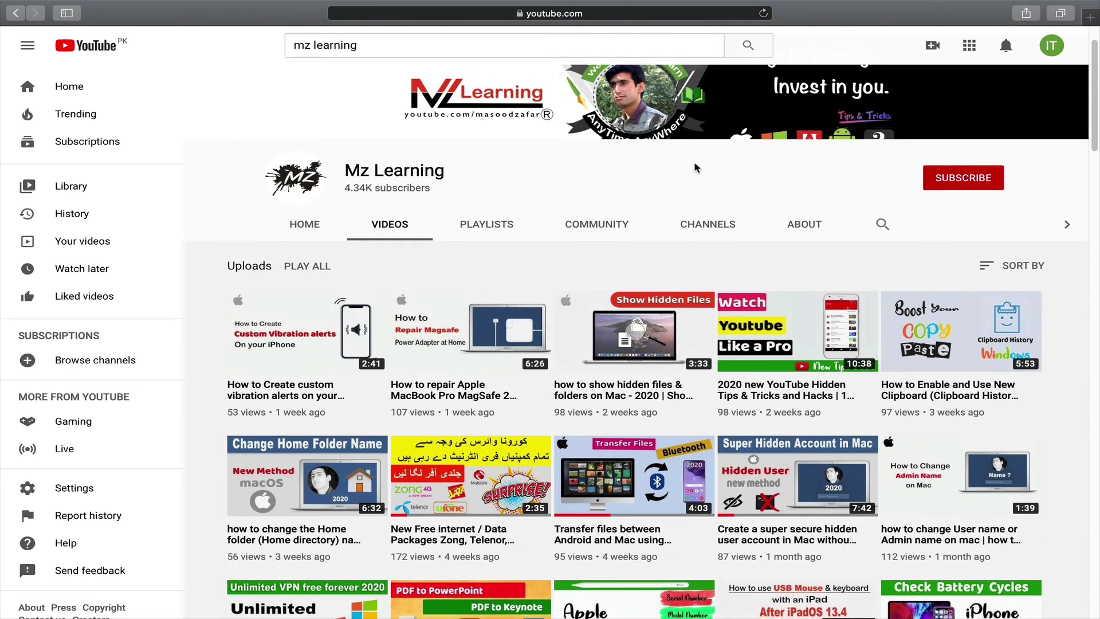
click(965, 179)
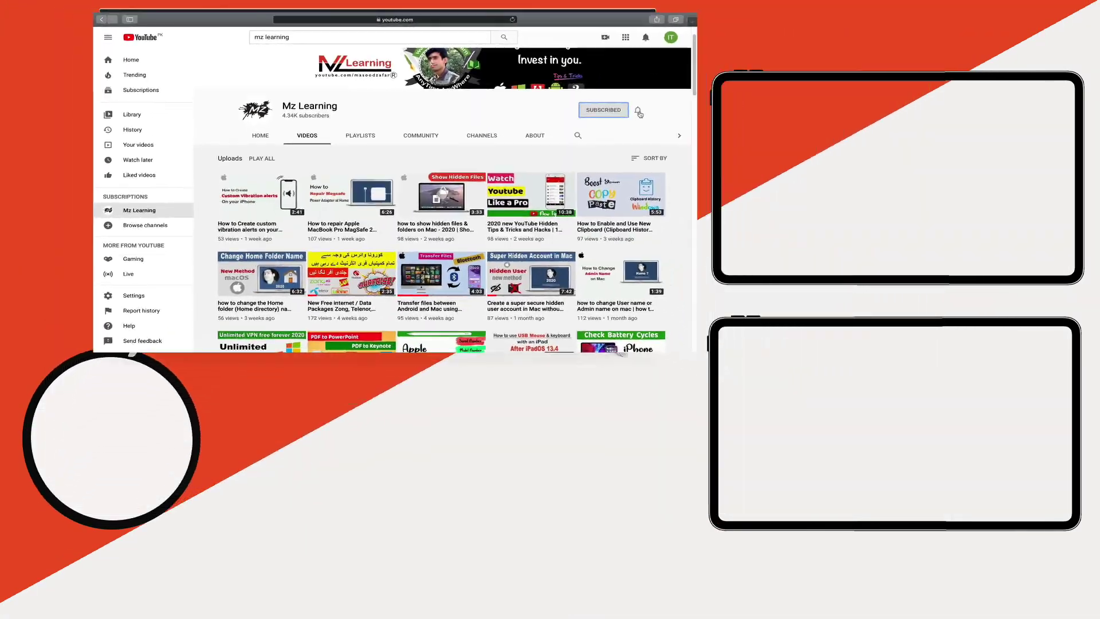
click(861, 153)
click(591, 117)
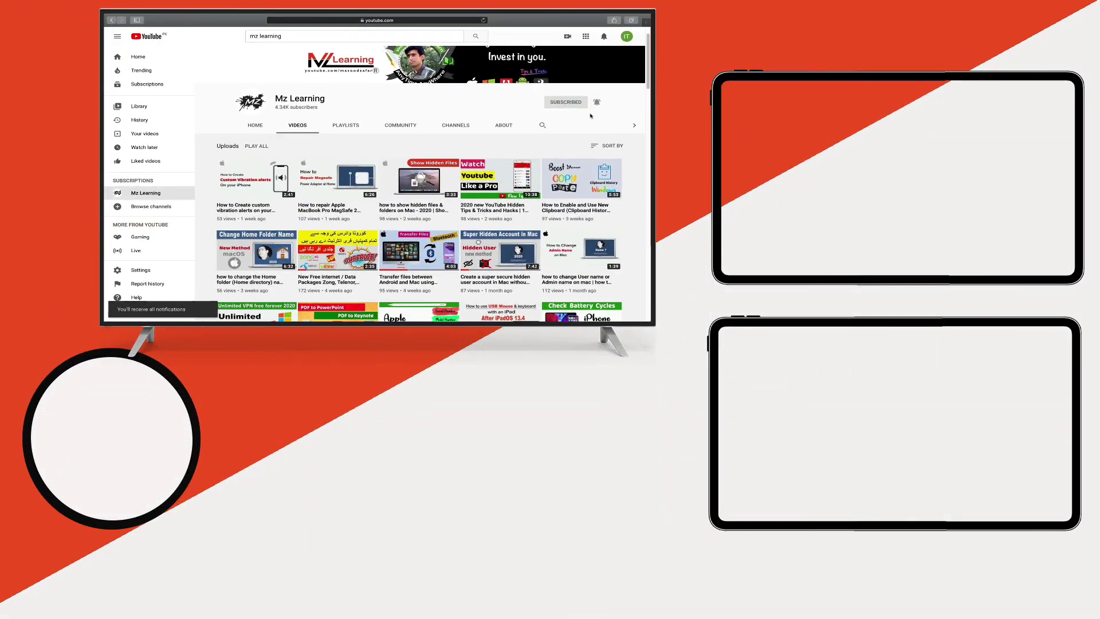